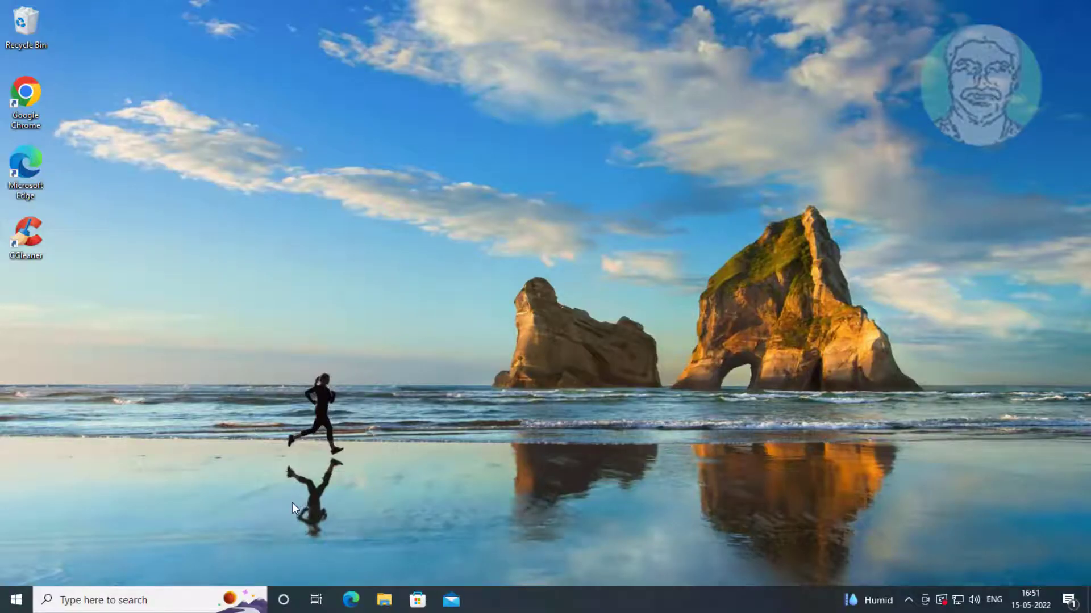
Step: Launch Services from taskbar search and jump the list to the Windows Update entry
left_click(119, 600)
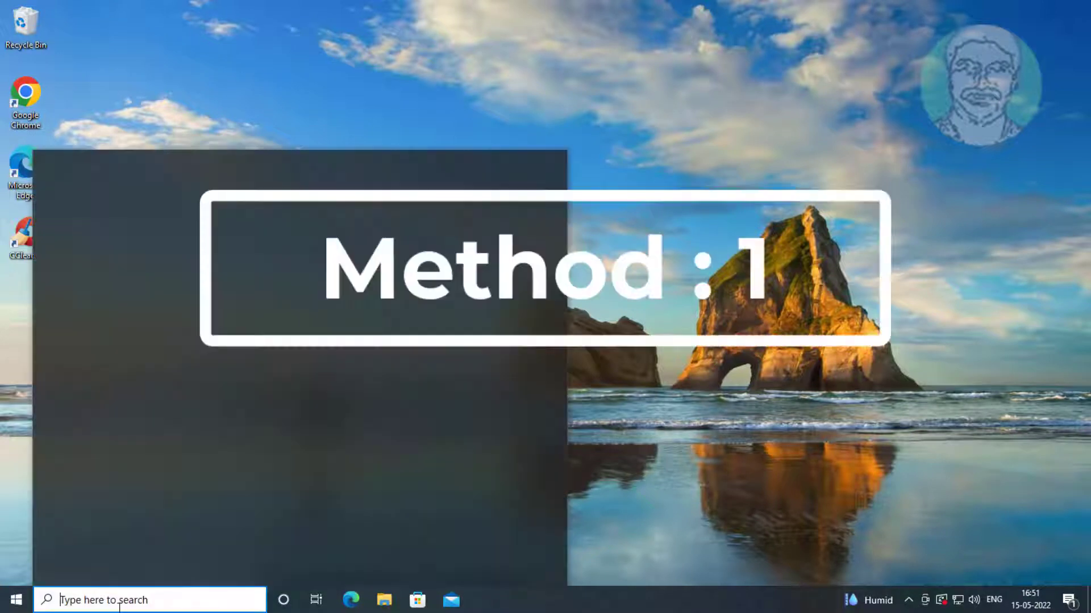
type("servic")
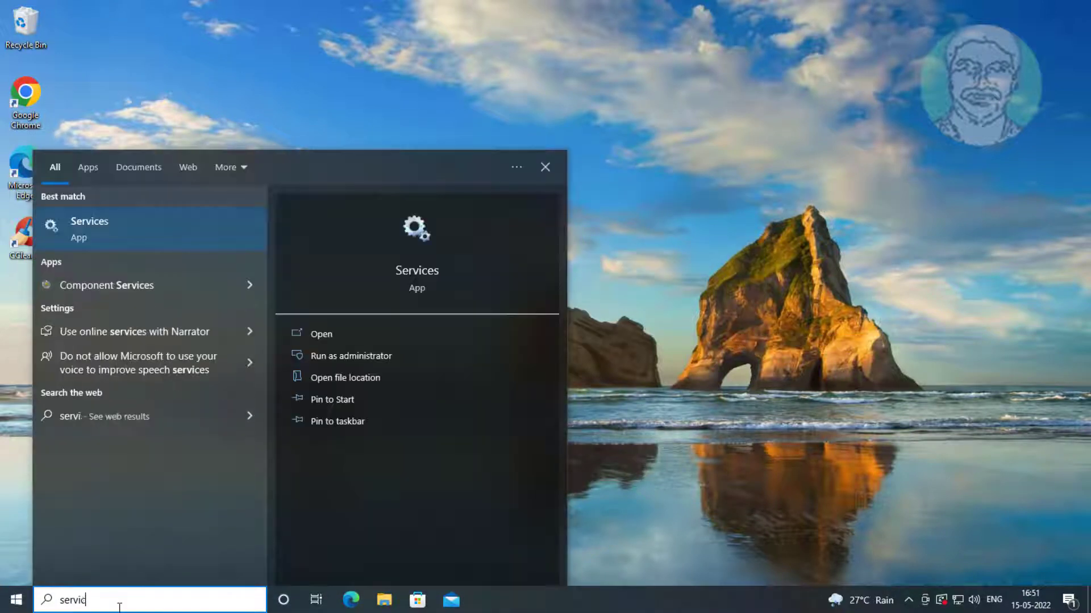
type("es")
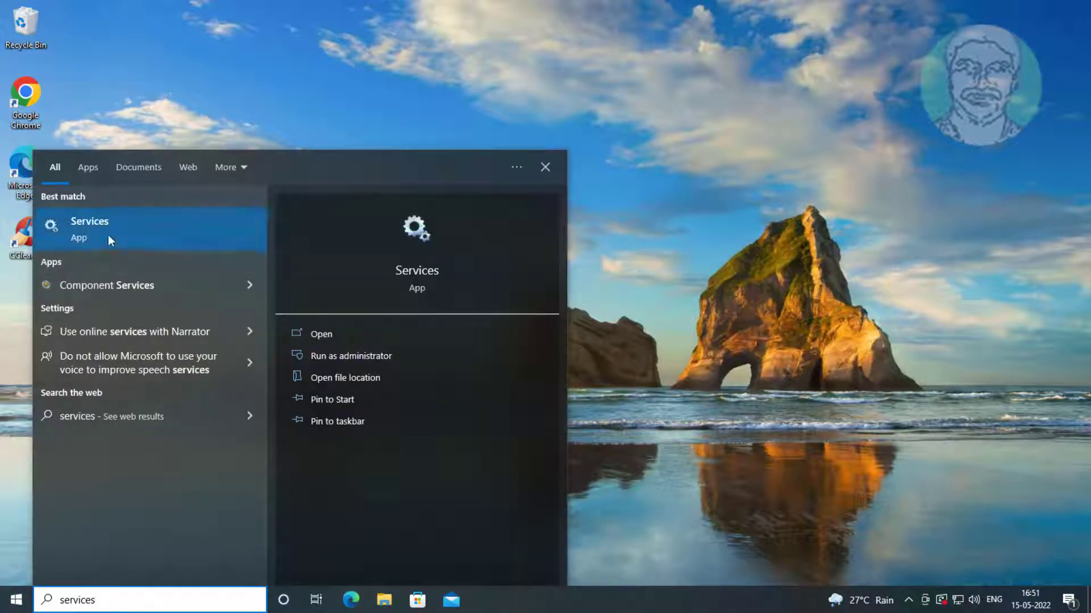
left_click(109, 238)
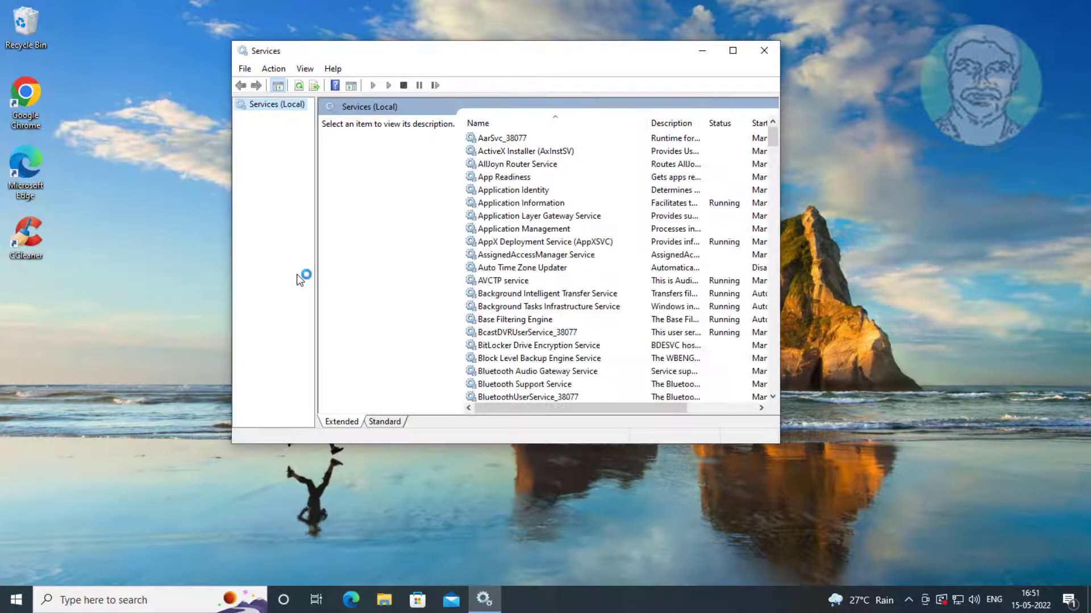
key("w")
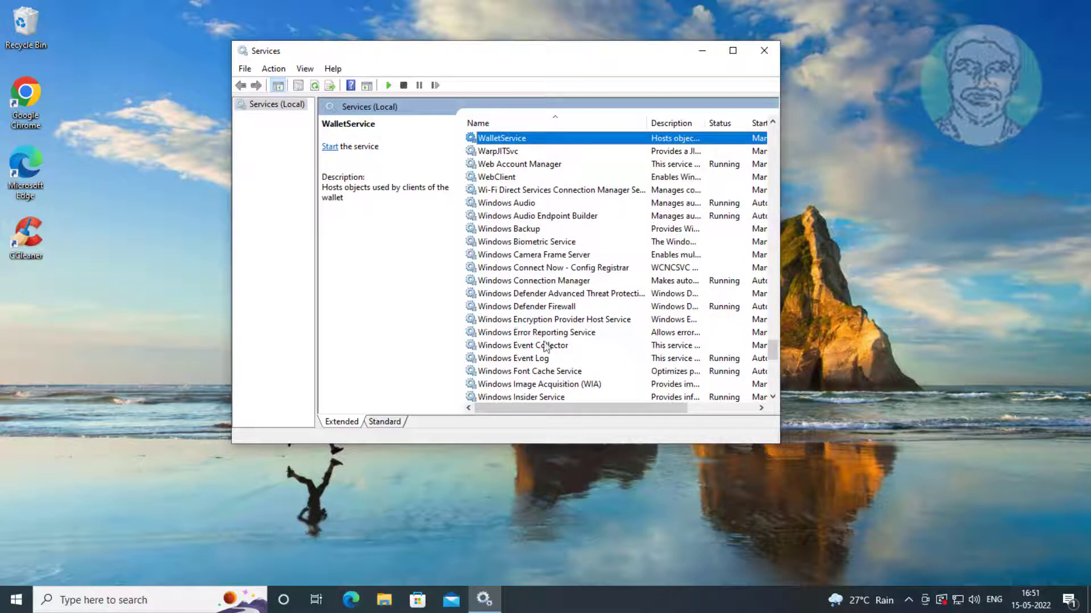
scroll(550, 362, "down", 1)
scroll(553, 366, "down", 2)
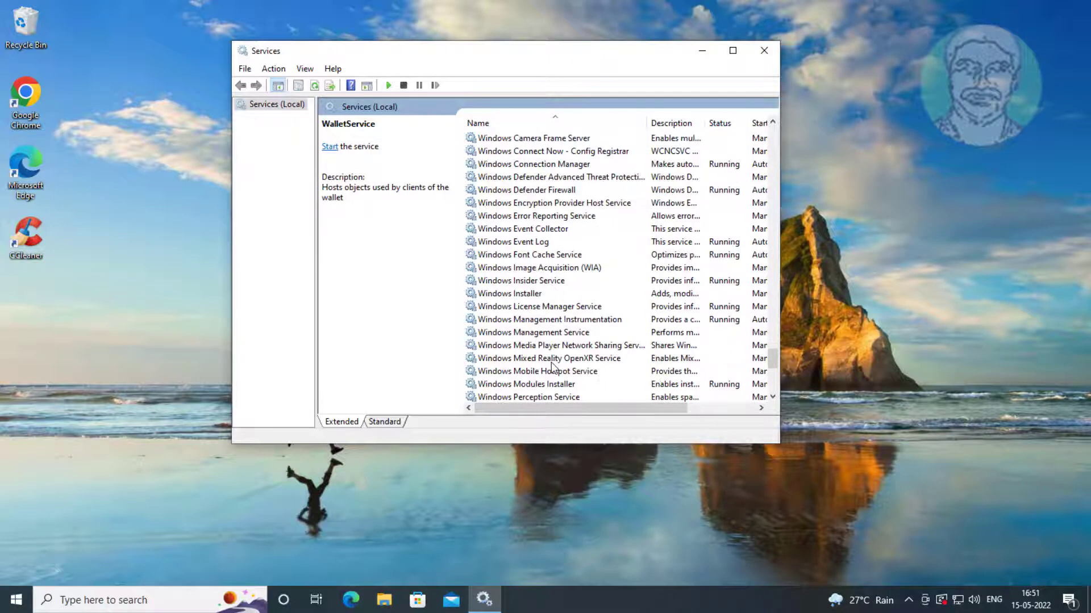
scroll(552, 368, "down", 5)
Step: Set Windows Update's startup type to Automatic, stop and restart it, and apply
double_click(508, 307)
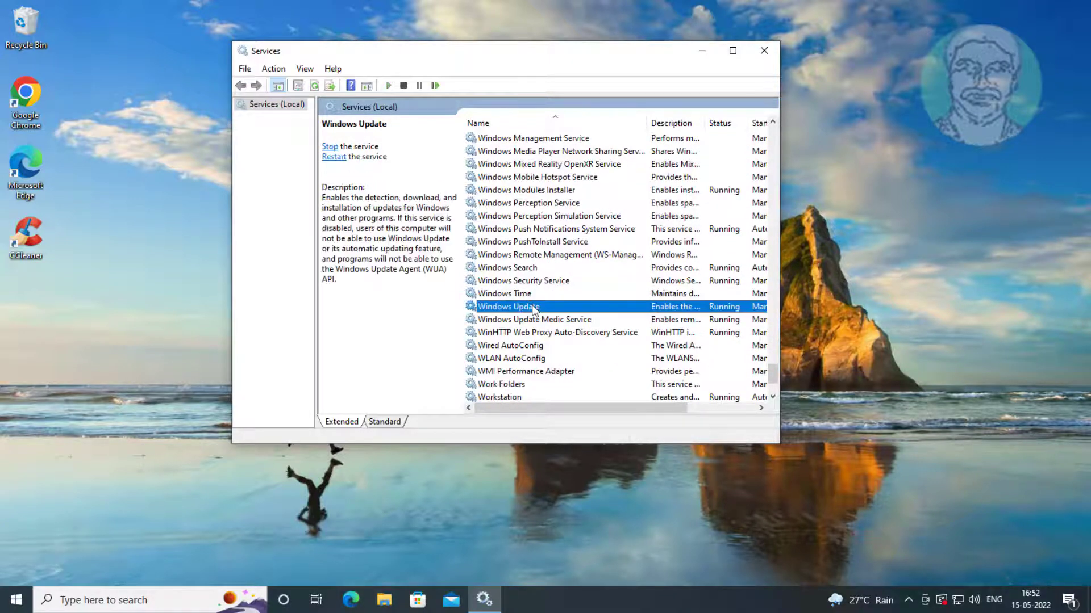
left_click(505, 236)
left_click(477, 256)
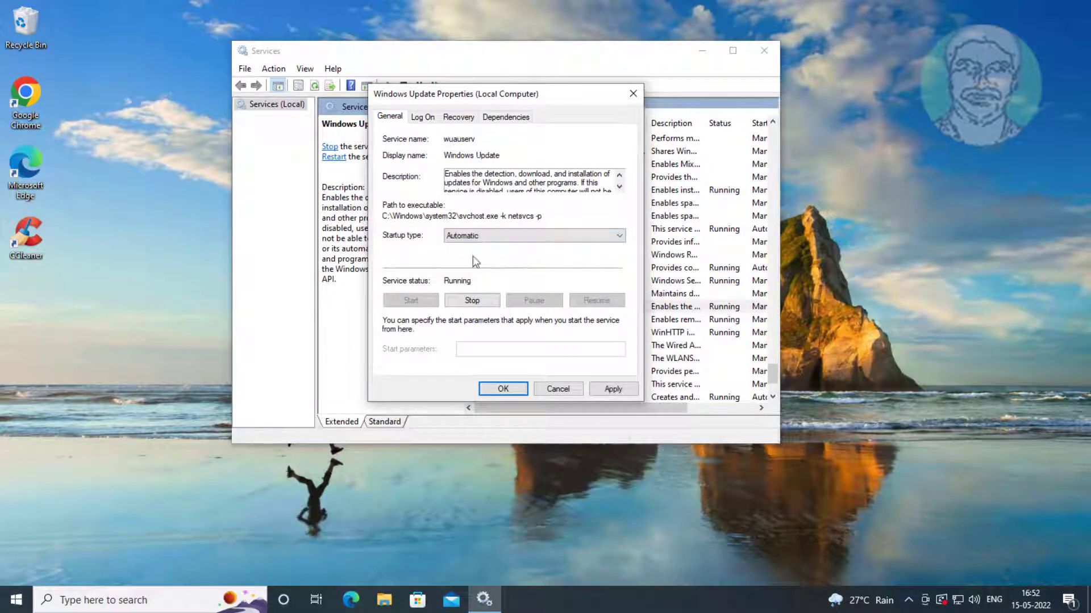
left_click(471, 300)
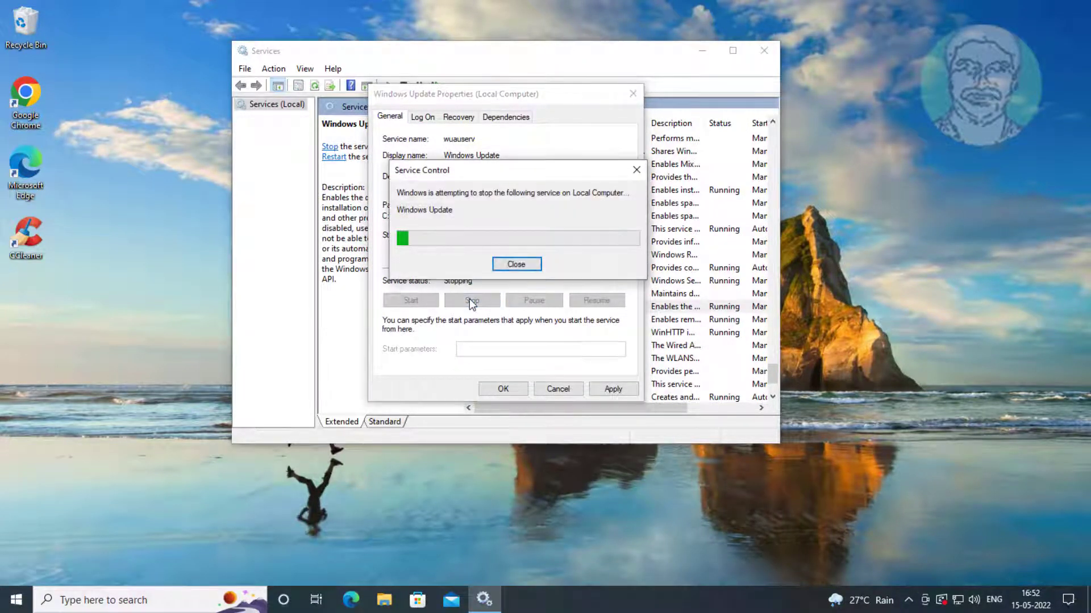
left_click(410, 300)
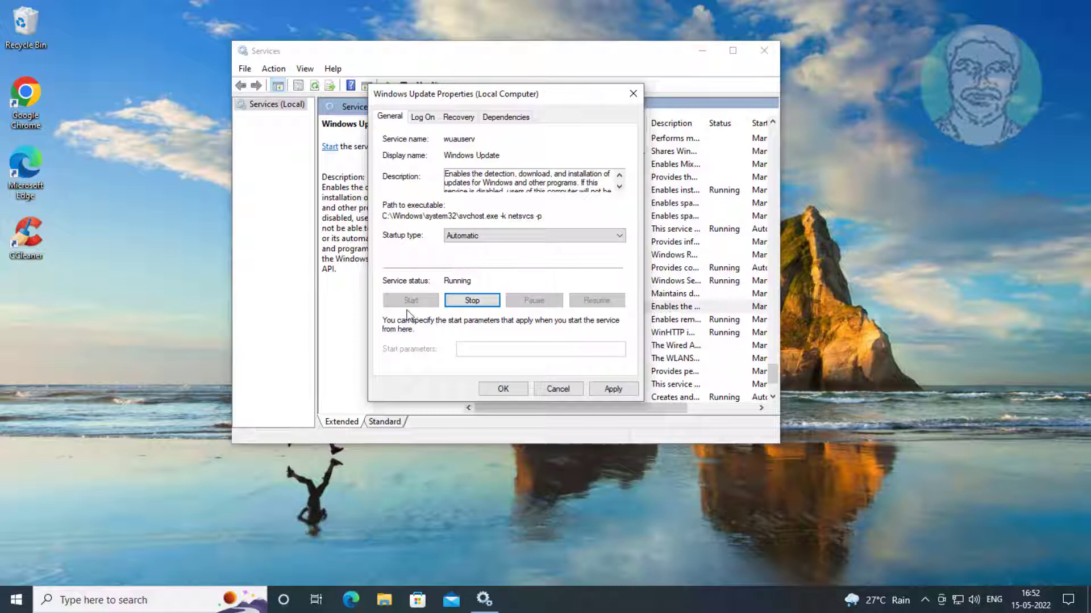
left_click(614, 389)
left_click(502, 389)
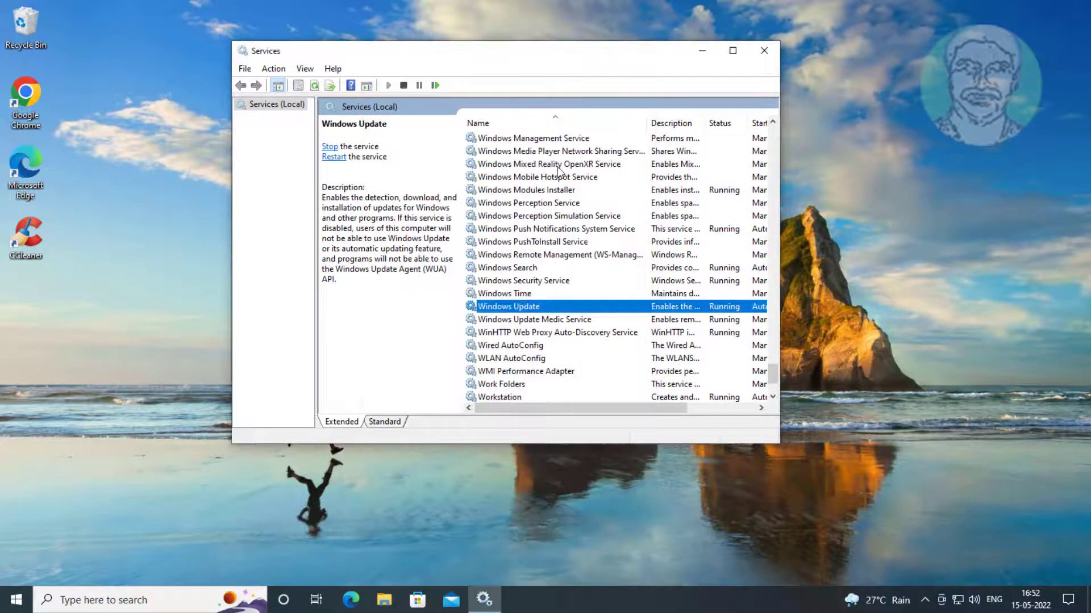
Step: Close Services and go to Update & Security through Start > Settings
left_click(766, 53)
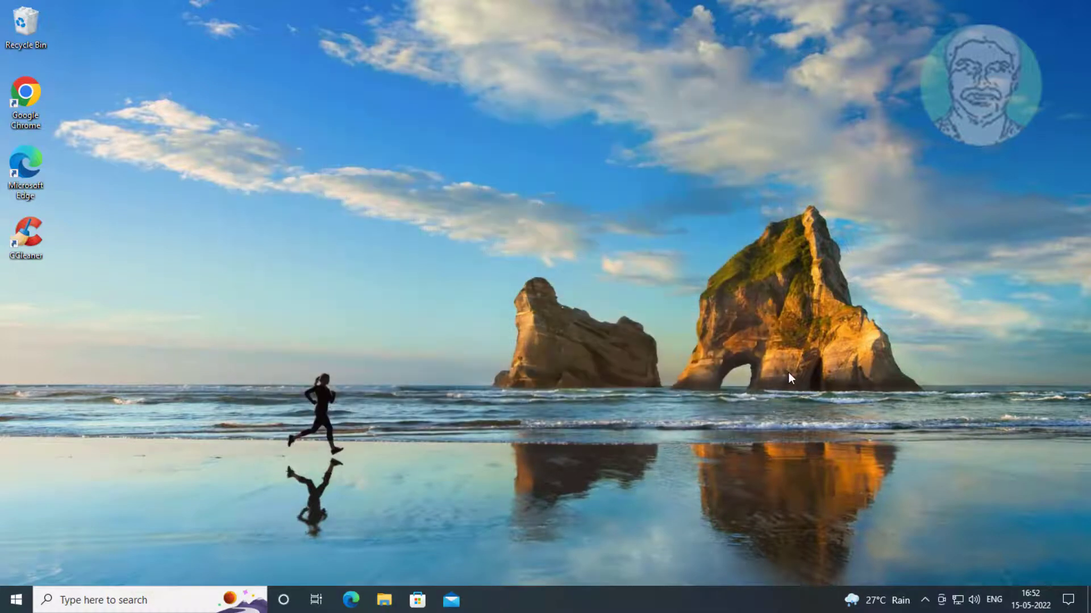
left_click(16, 599)
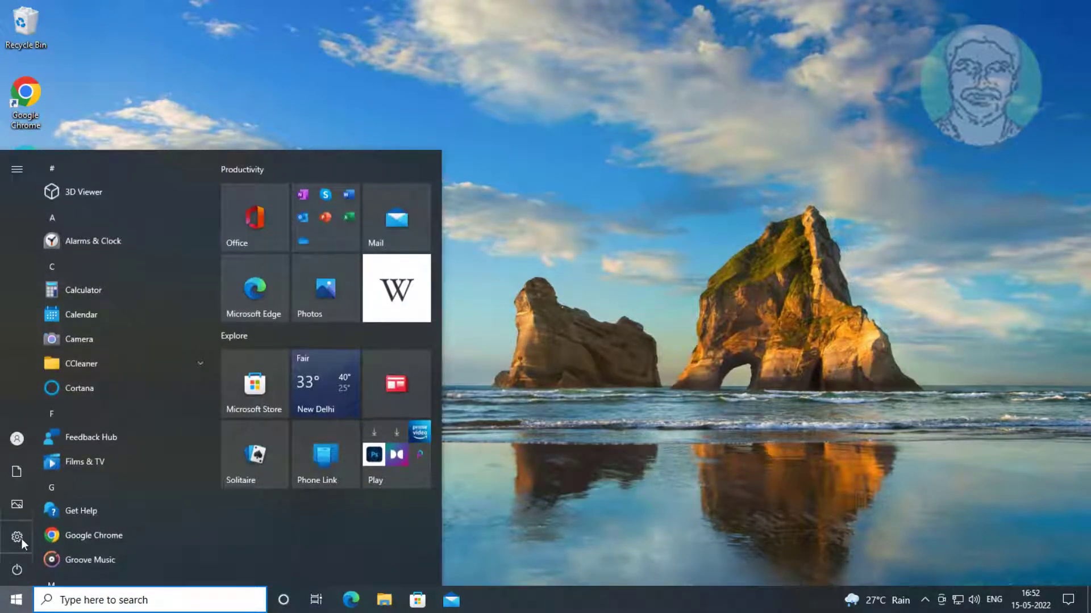
left_click(21, 539)
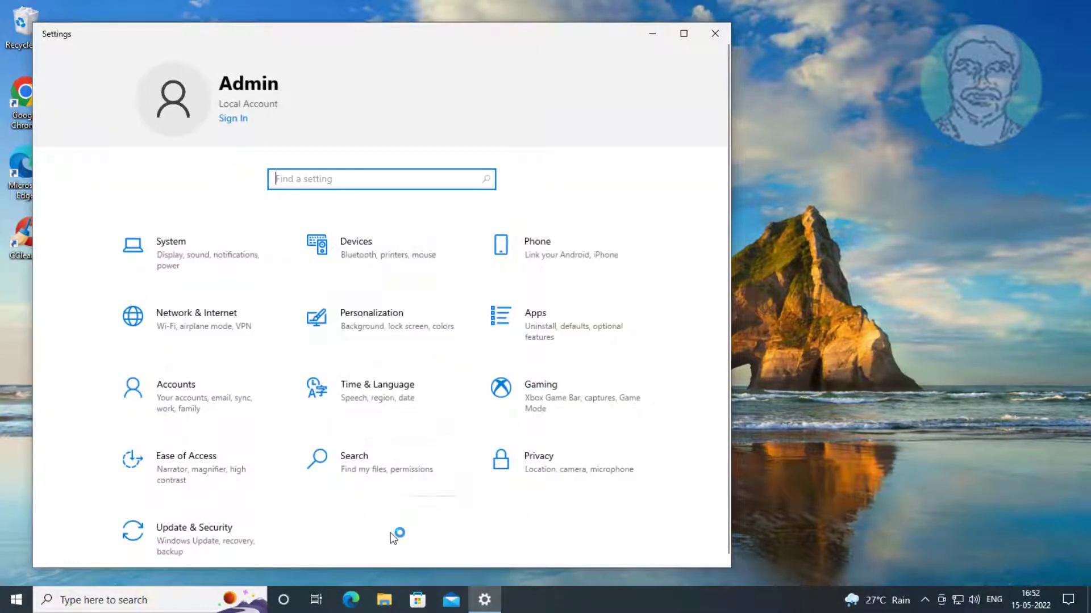
left_click(194, 529)
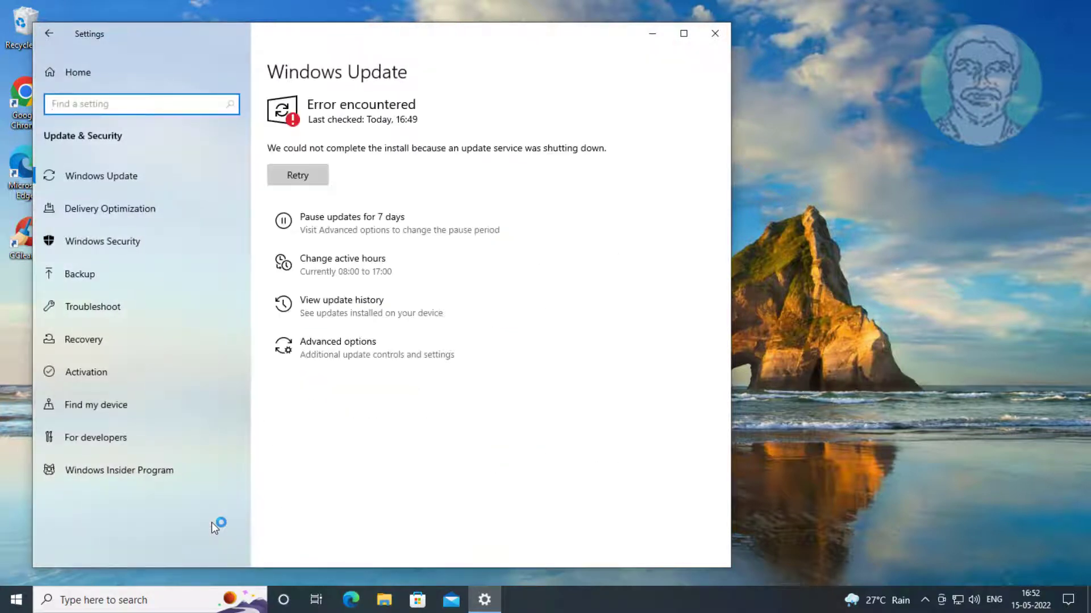
Step: In Advanced options, enable other-product updates, metered-connection downloads and prompt restarts
left_click(376, 351)
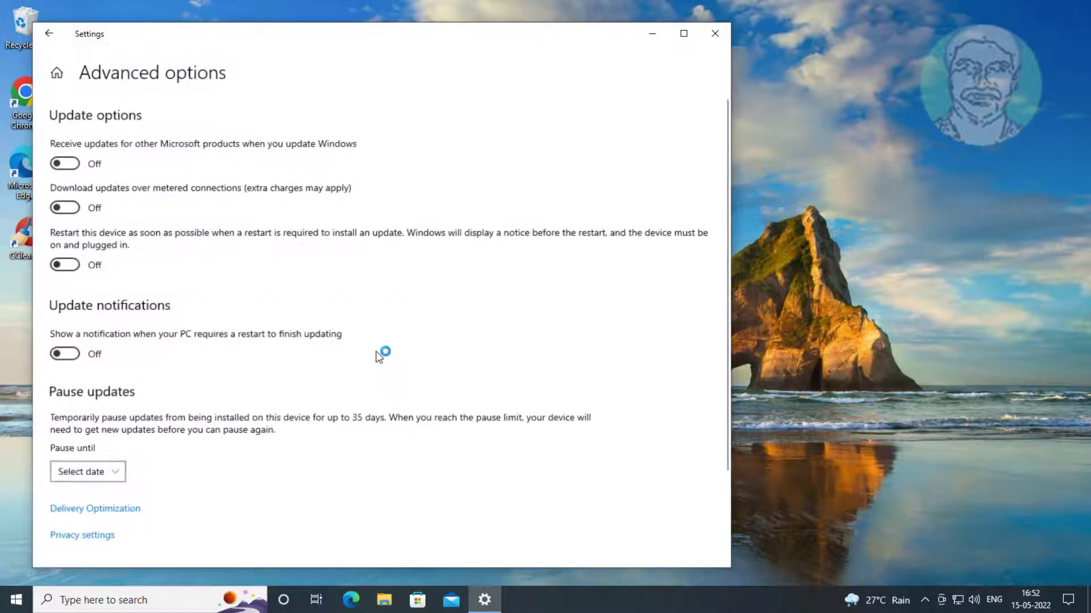
left_click(64, 163)
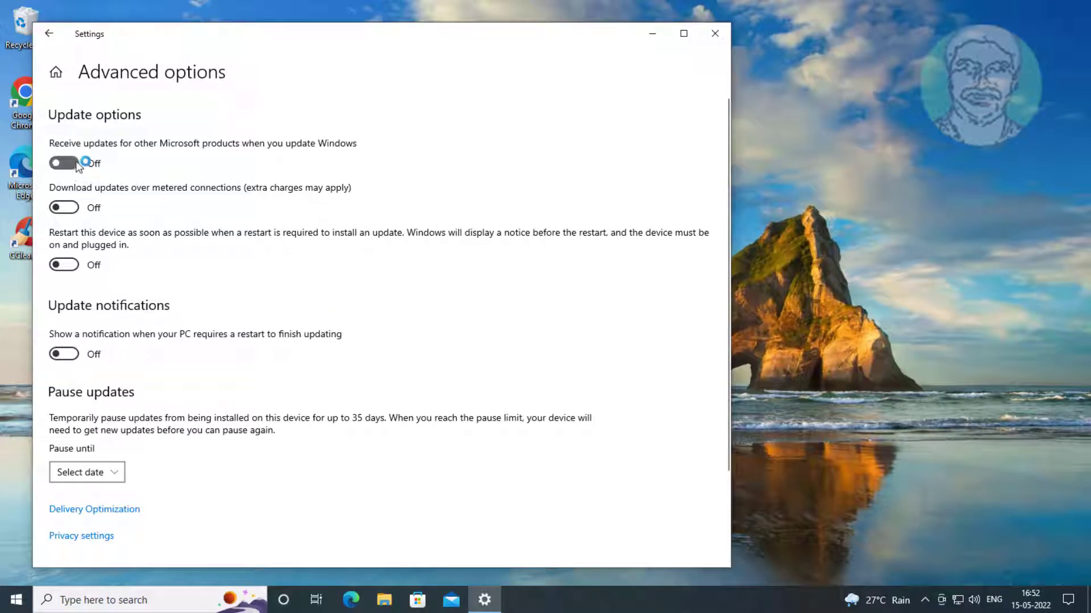
left_click(64, 207)
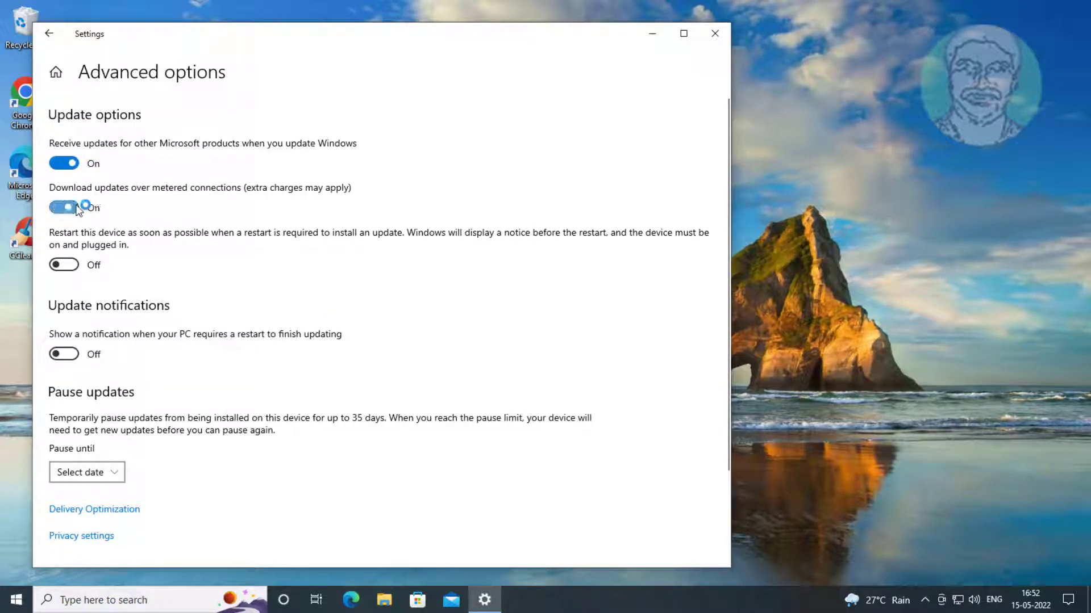
left_click(64, 264)
Step: Close Settings and restart the PC from Start > Power
left_click(714, 33)
left_click(16, 599)
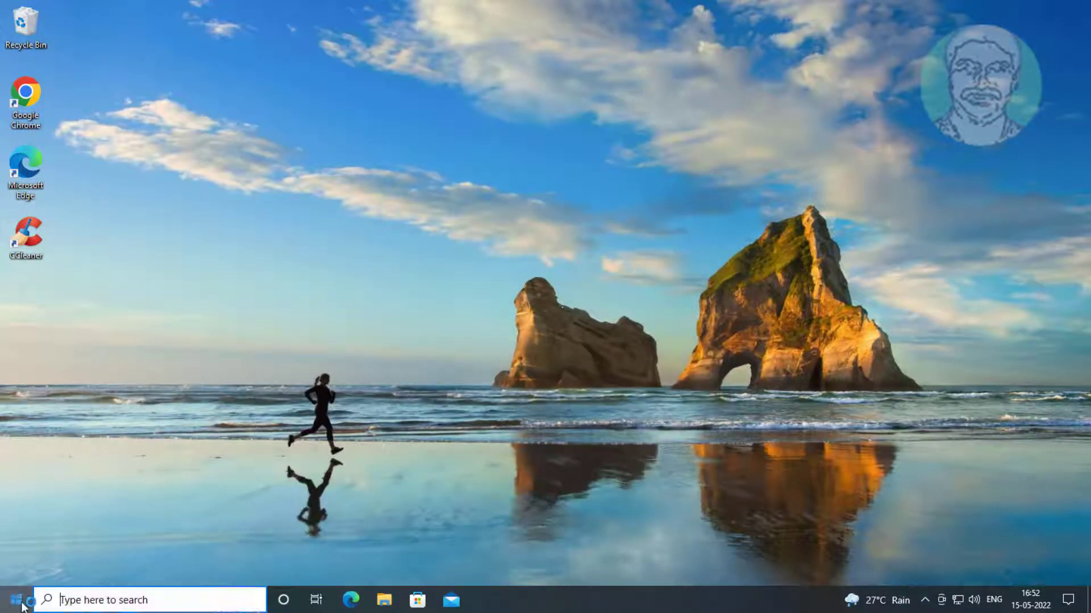
left_click(17, 569)
left_click(73, 530)
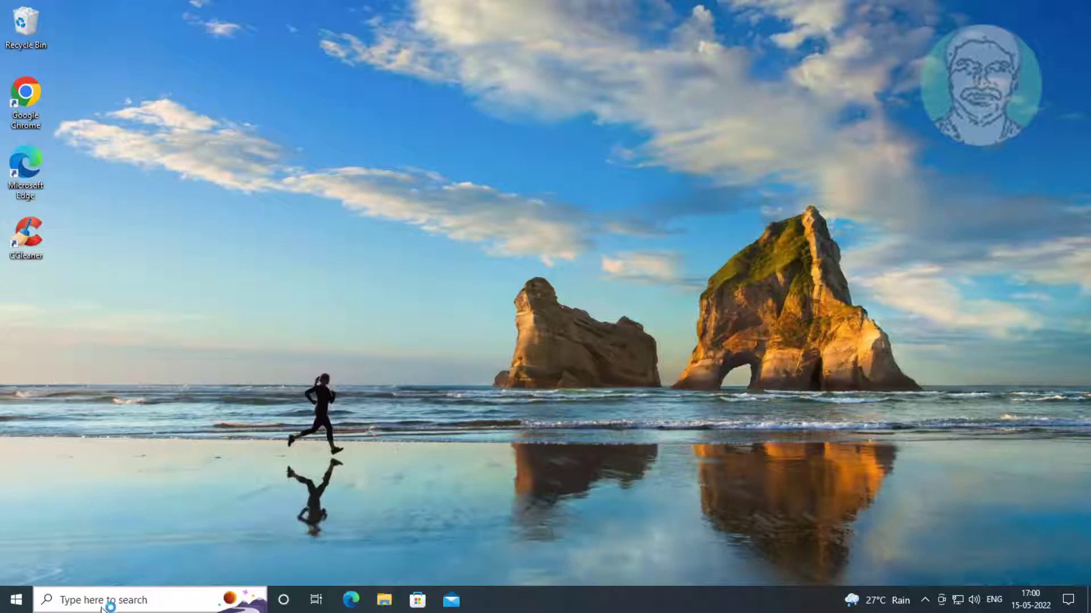
Step: Launch Command Prompt as administrator from search, approving the elevation prompt
left_click(106, 601)
type("cmd")
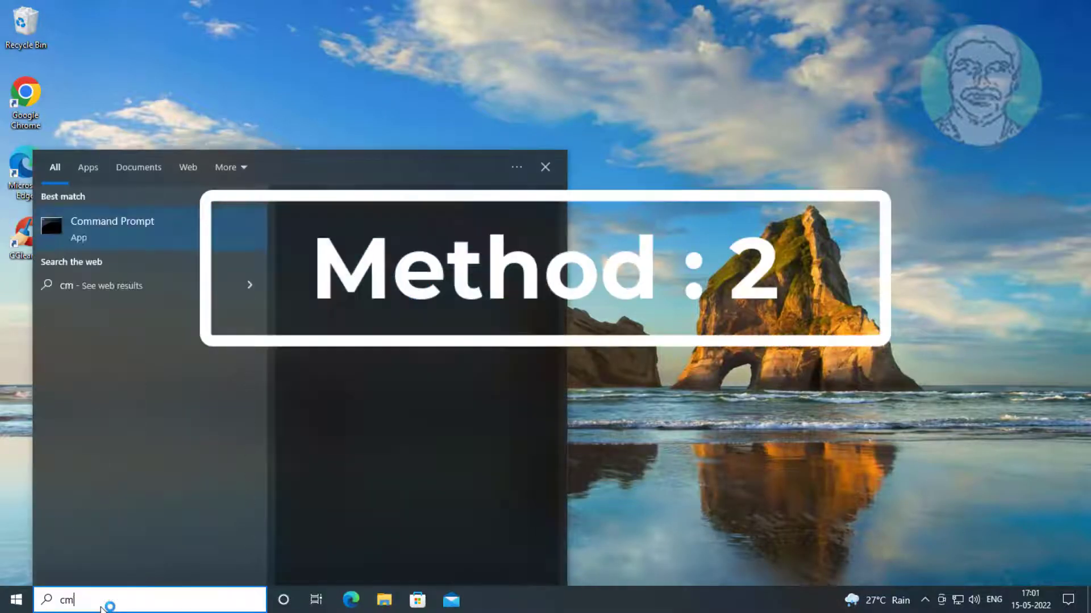
right_click(78, 245)
left_click(163, 227)
left_click(451, 384)
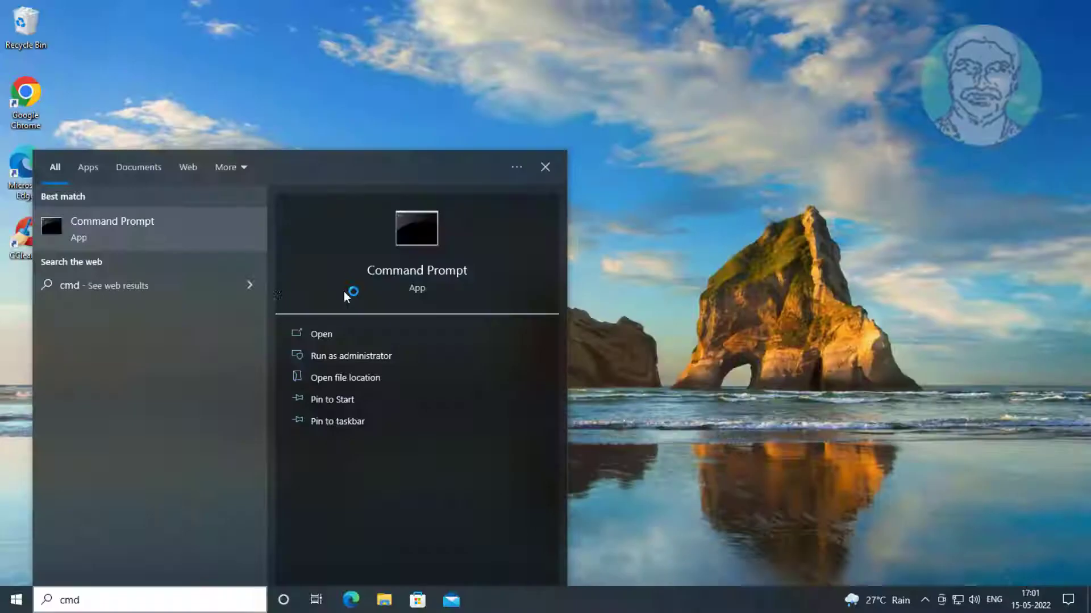
left_click(702, 303)
type("net")
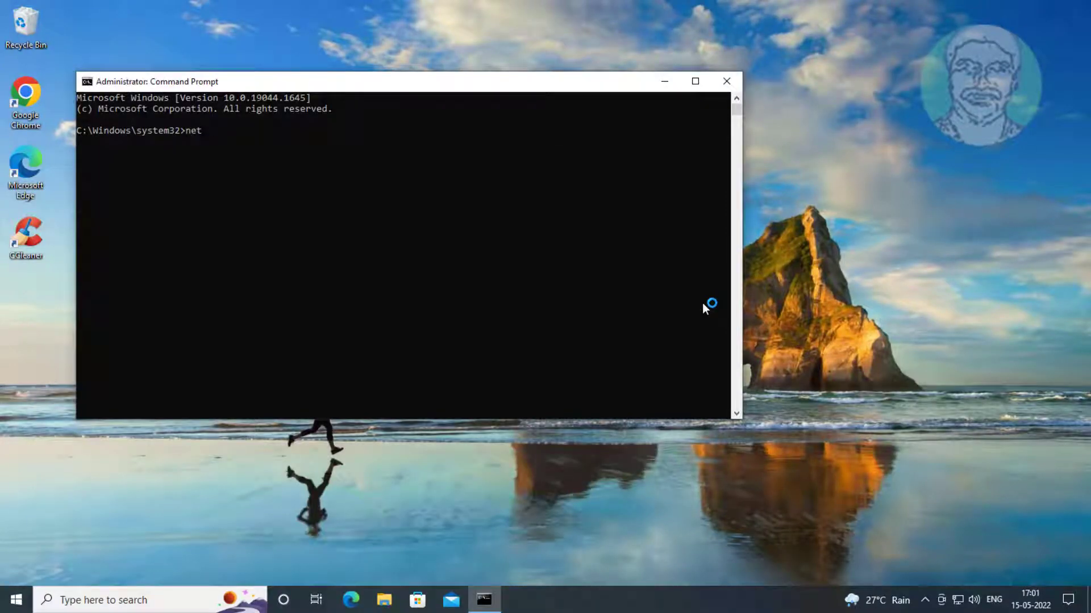
type(" stop wuauserv")
Step: Run net stop wuauserv, net stop cryptsvc and net stop bits
key("Return")
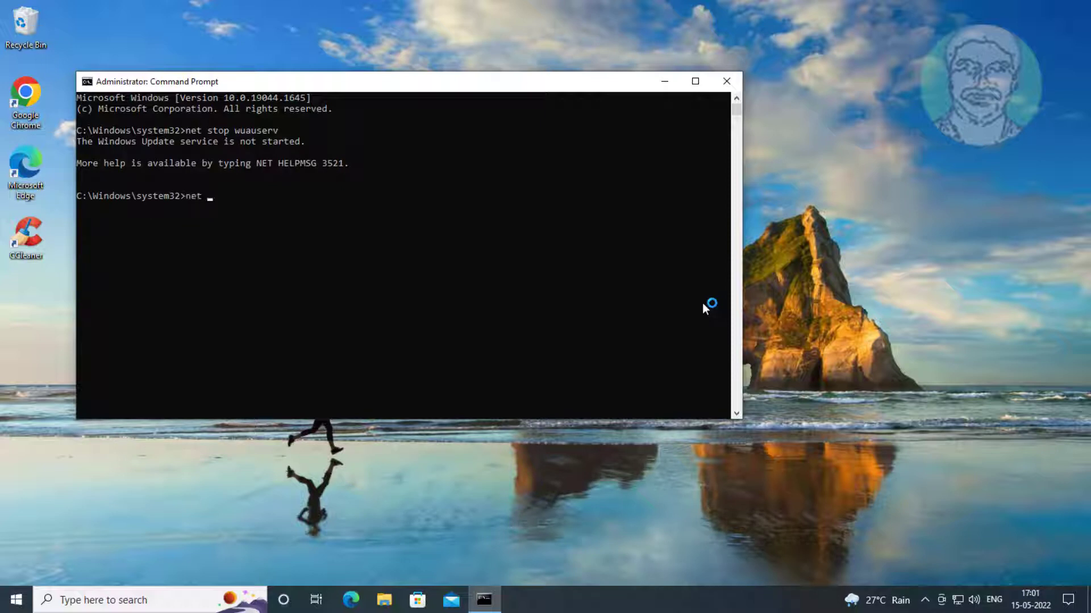
type("stop cryptsvc")
key("Return")
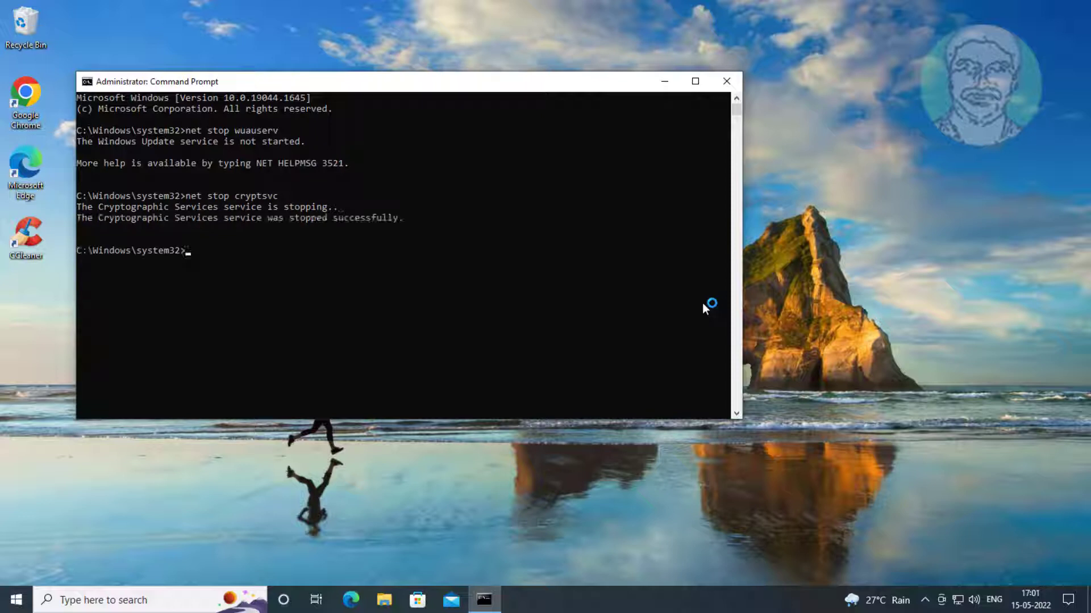
type("net stop")
type(" bits")
key("Return")
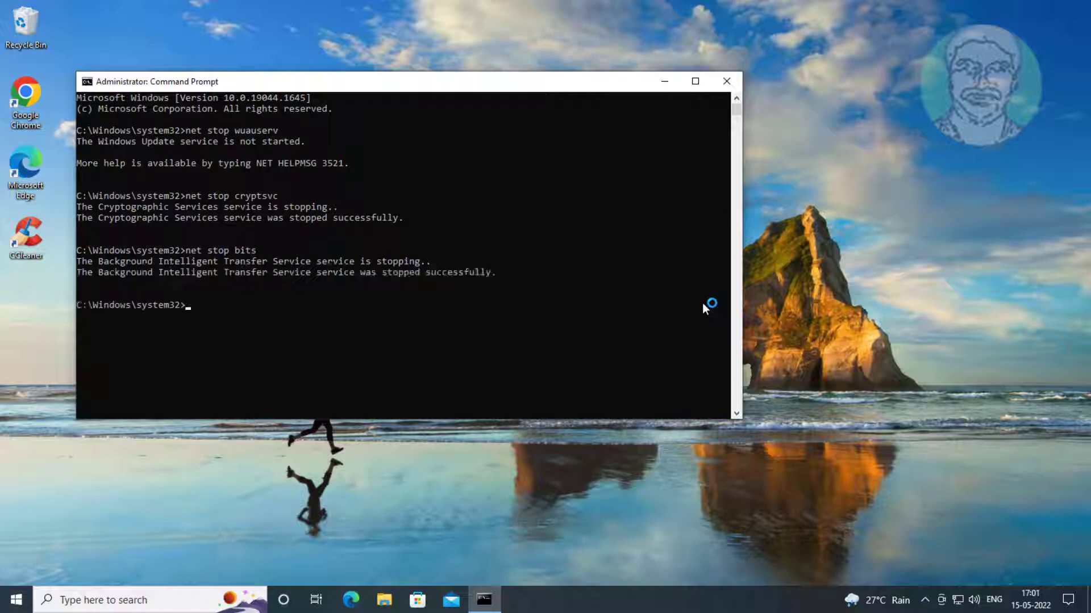
type("net stop msiserver")
Step: Stop msiserver and rename C:\Windows\SoftwareDistribution to softwaredistribution.old
key("Return")
type("n")
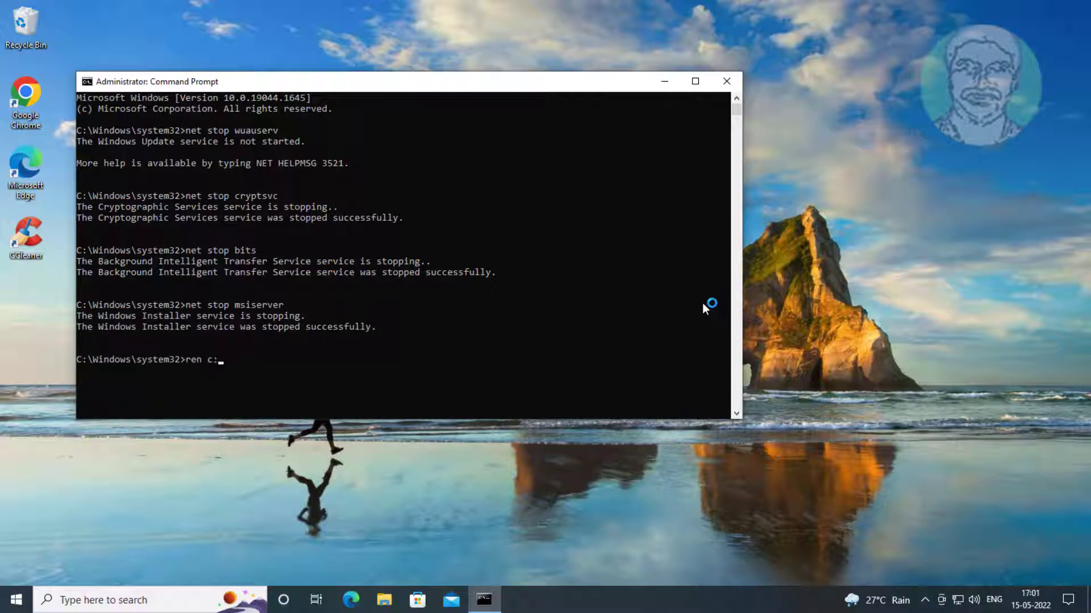
type("windows\\")
type("softwar")
type("edistrib")
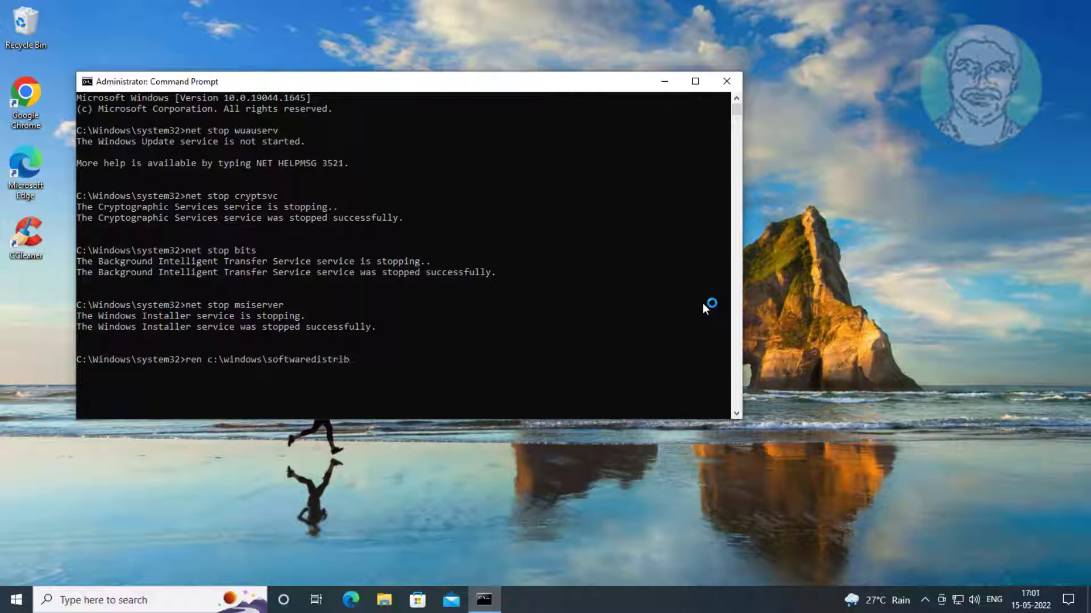
type("ution")
type(" softw")
type("aredis")
type("ibi")
type("tion.old")
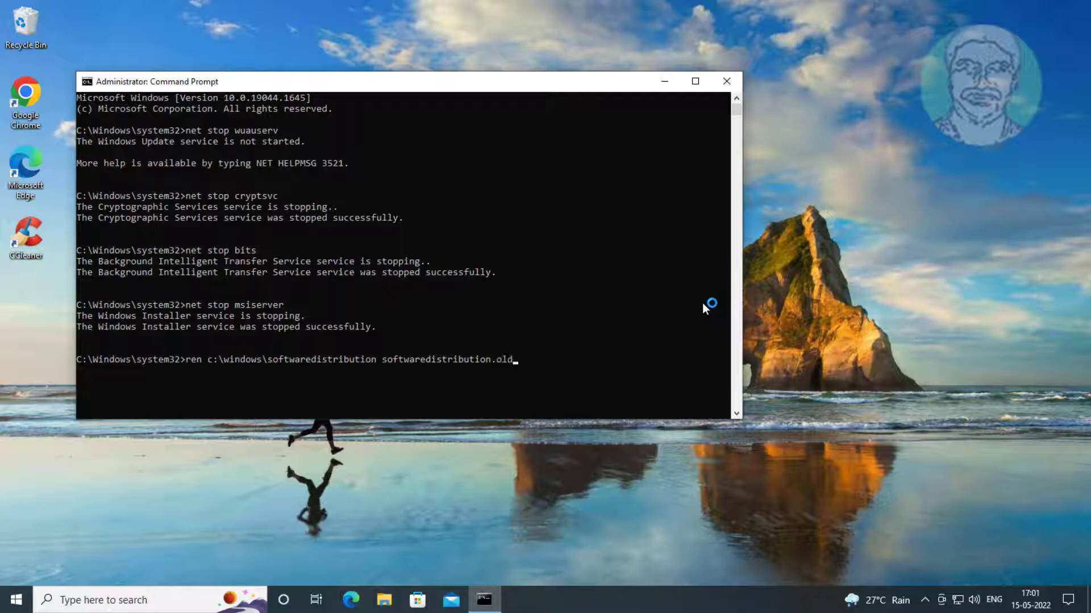
key("Return")
type("ren c:\\w")
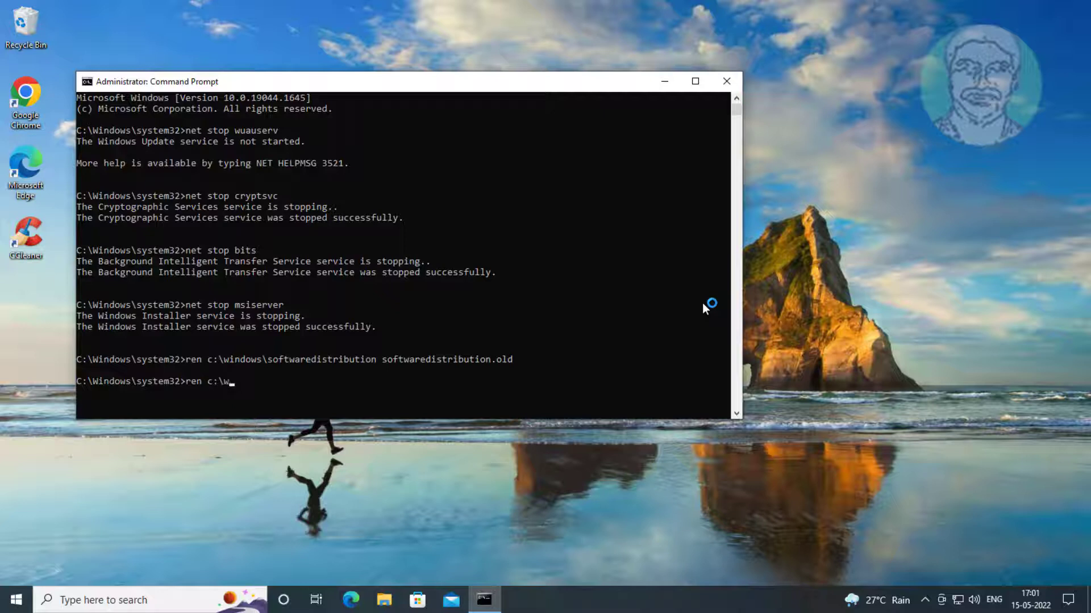
type("indow")
type("ysemtem32\\cat")
type("roo")
type("catroot2.old")
Step: Rename catroot2 to catroot2.old, then net start wuauserv, bits, cryptsvc and msiserver
key("Return")
type("net start wuauserv")
key("Return")
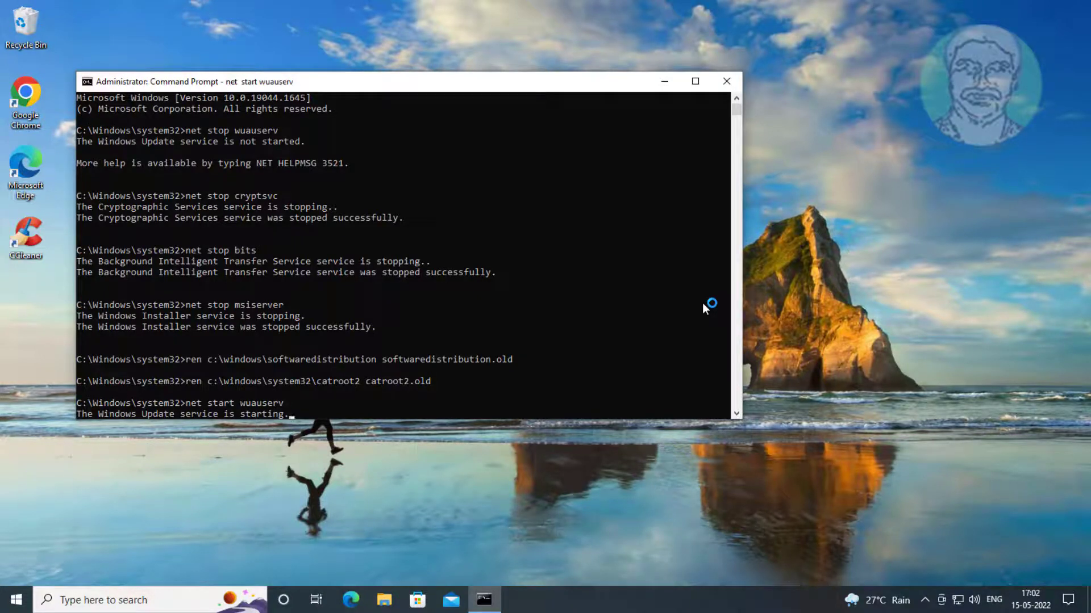
type("net star")
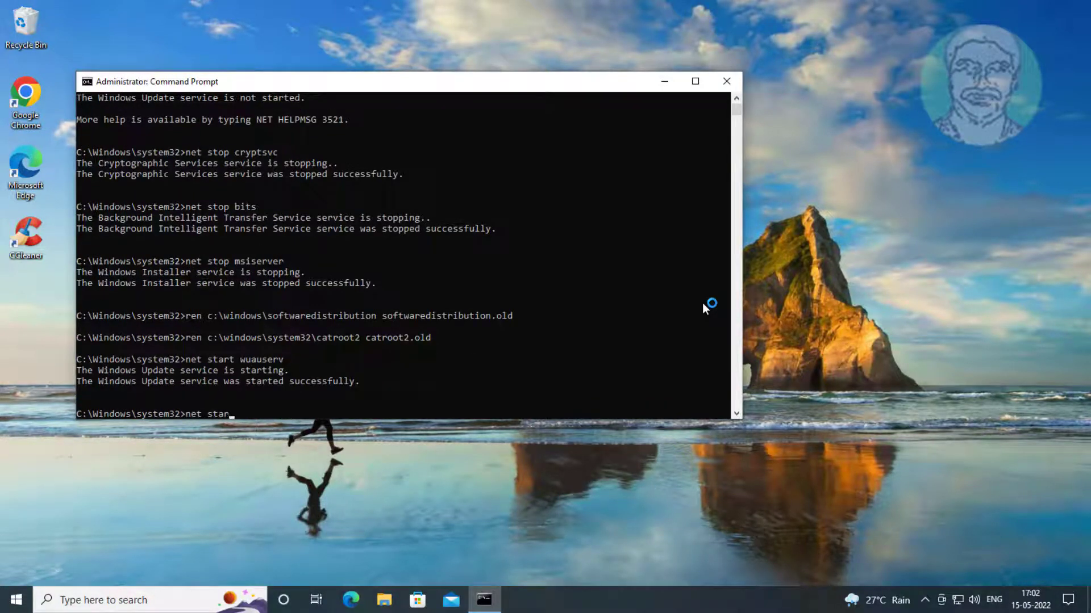
type("s")
key("Return")
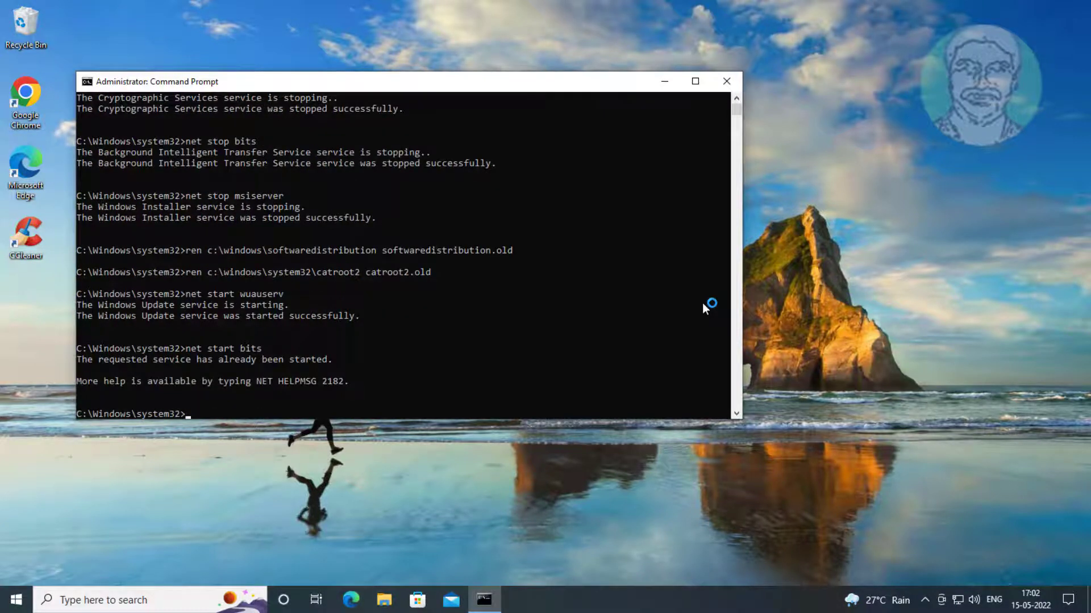
type("net sta")
type("rt cryptsvc")
key("Return")
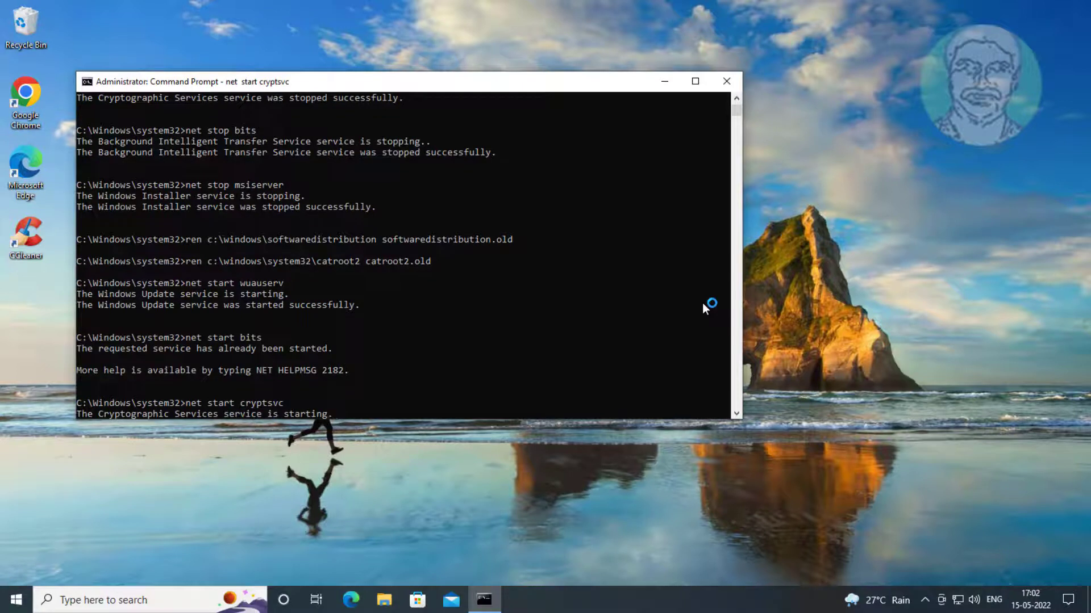
type("et")
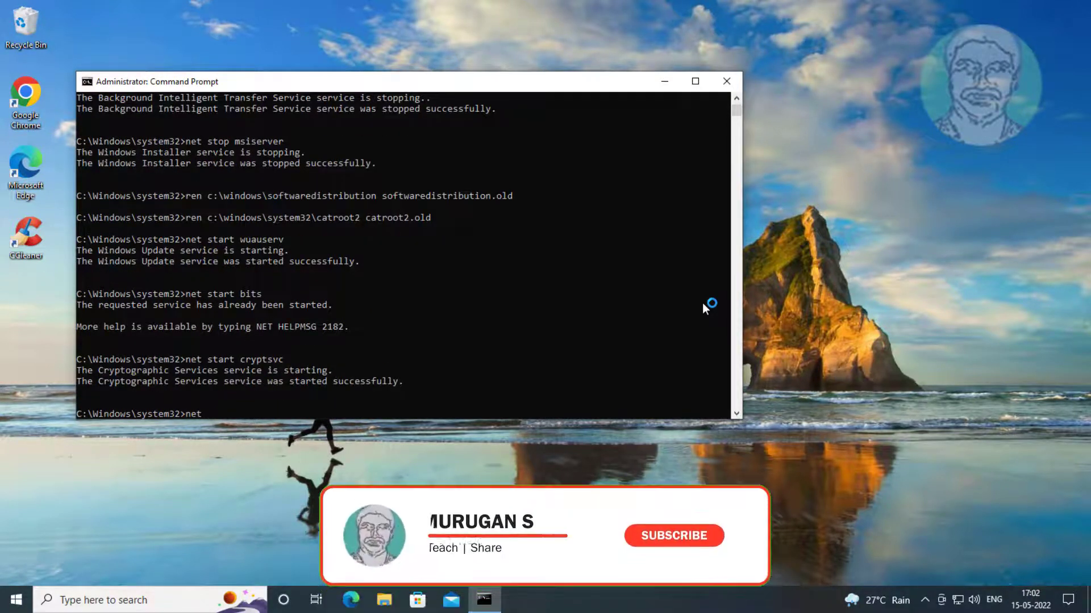
type(" start ms")
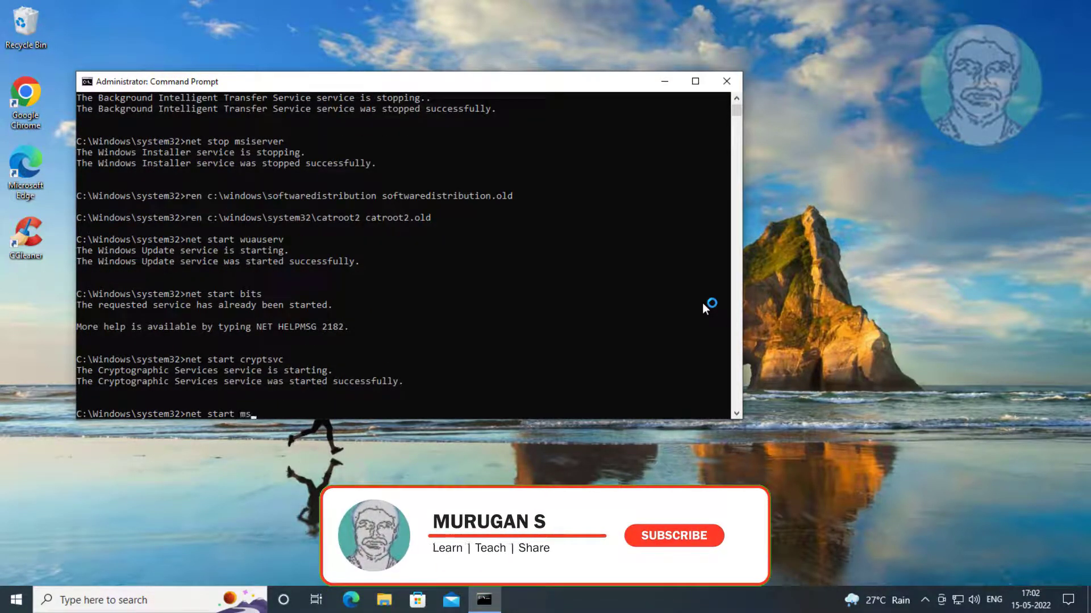
type("iserver")
key("Return")
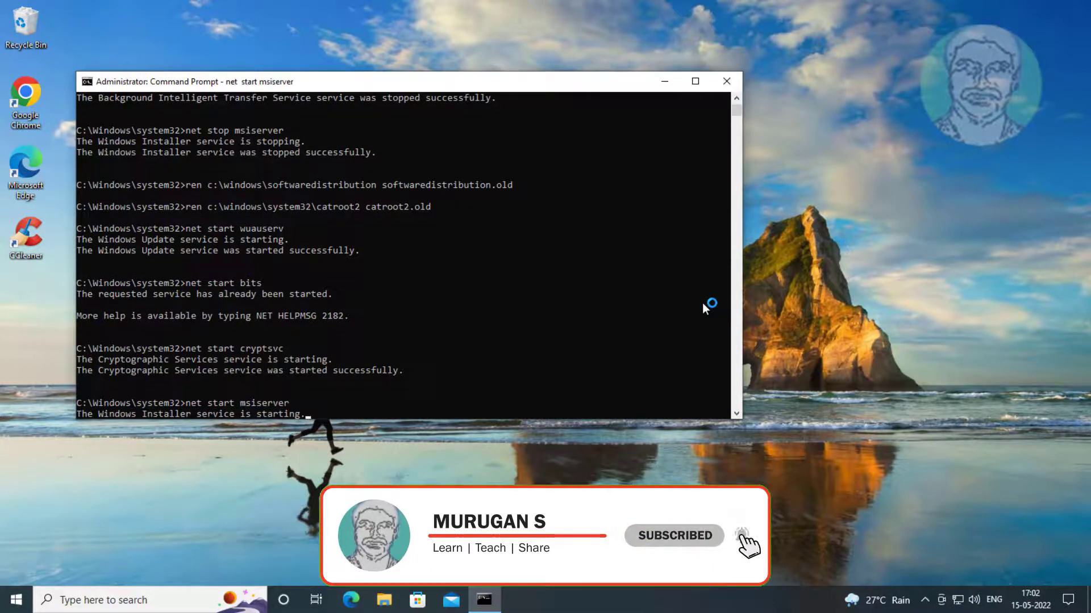
Step: Close Command Prompt with Alt+F4 and choose Restart from Start > Power
key("alt+F4")
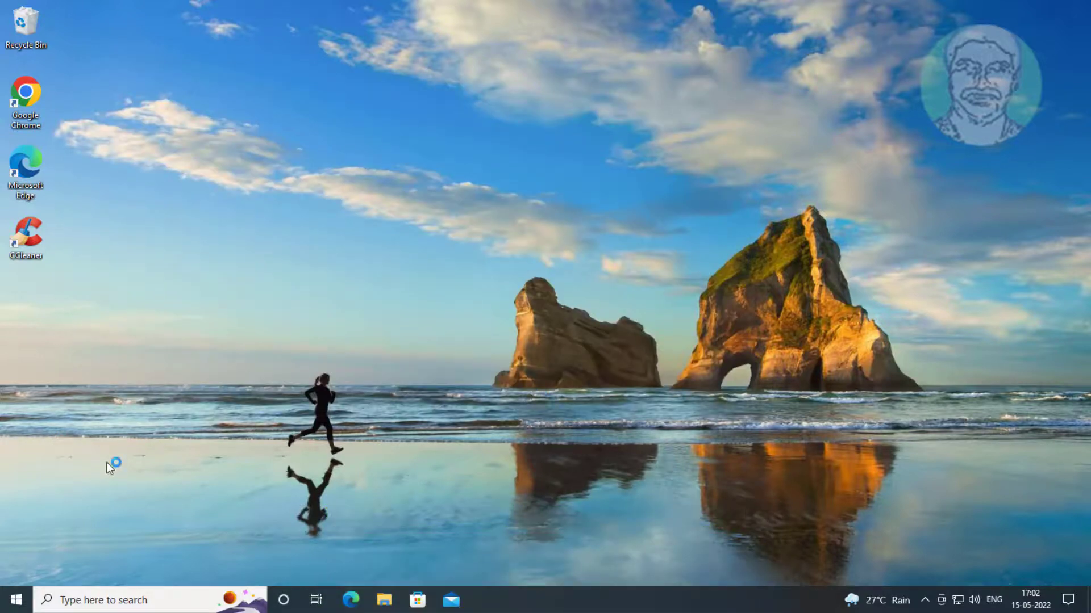
left_click(16, 600)
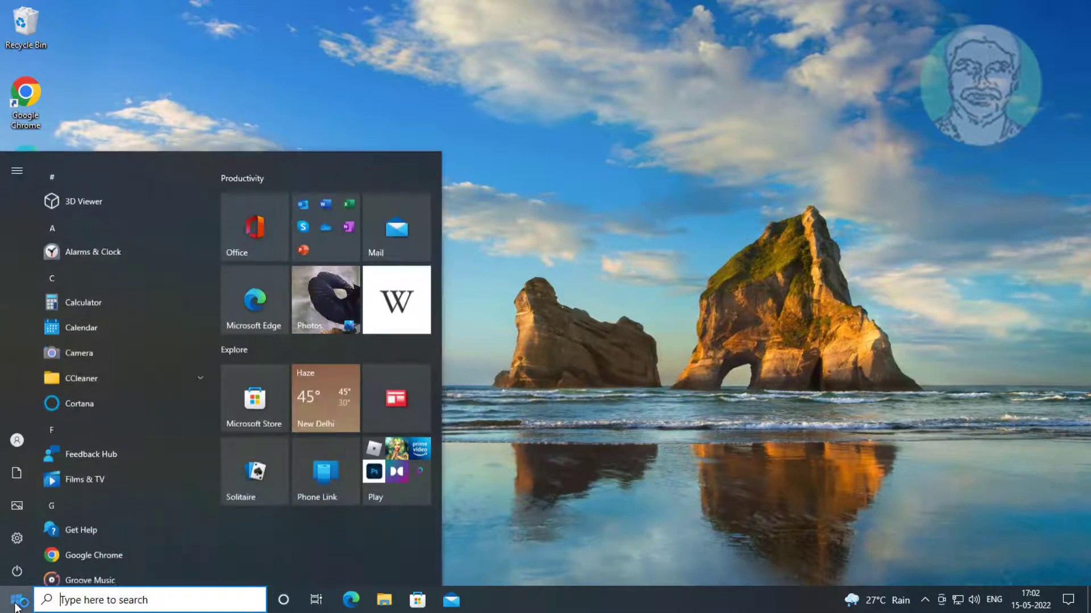
left_click(16, 570)
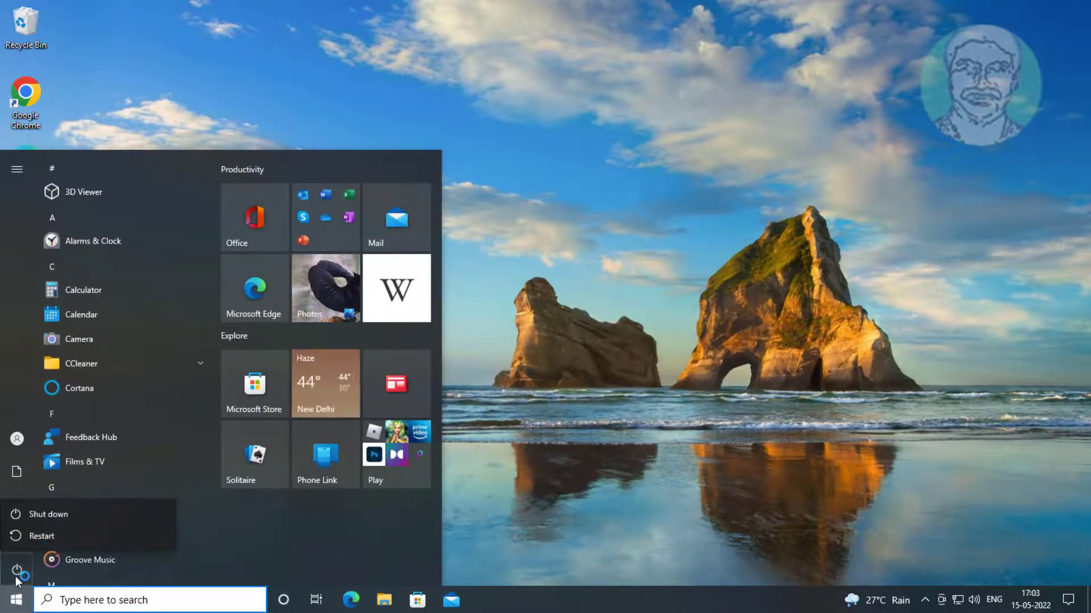
left_click(63, 535)
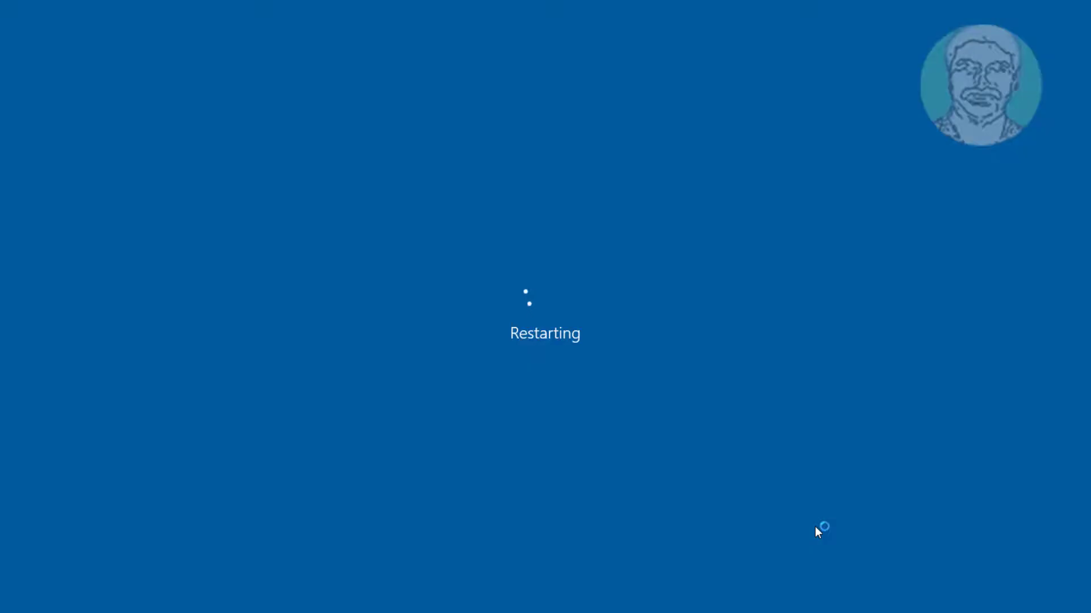